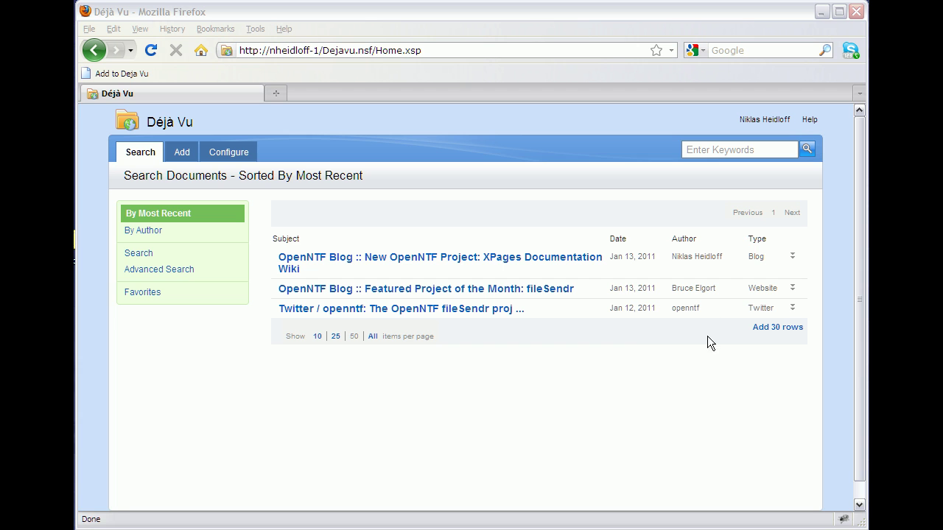
# - Expand the summary of the Twitter entry in the most recent documents list
pyautogui.click(792, 309)
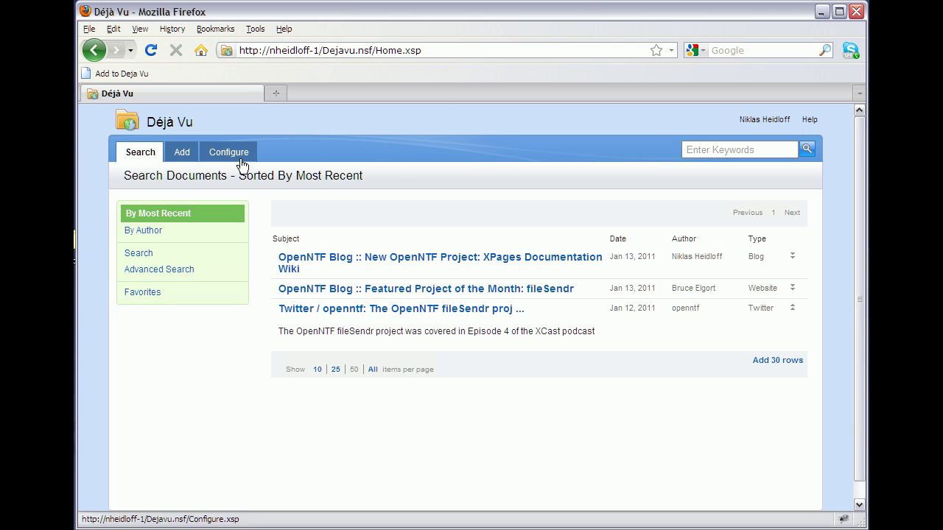
pyautogui.click(182, 154)
pyautogui.click(321, 242)
pyautogui.write('http://xpages.info')
pyautogui.click(313, 280)
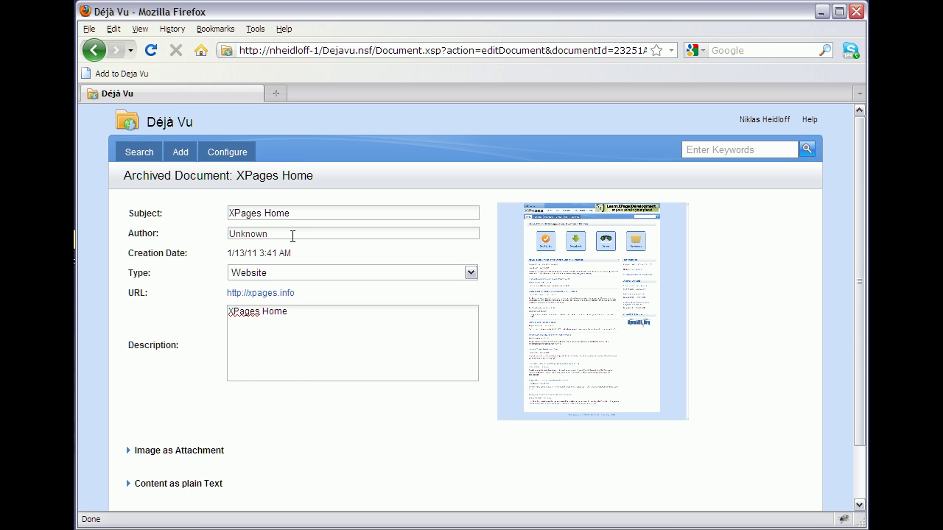
# - Replace the captured document's author with the suggested full name and save the document
pyautogui.doubleClick(293, 236)
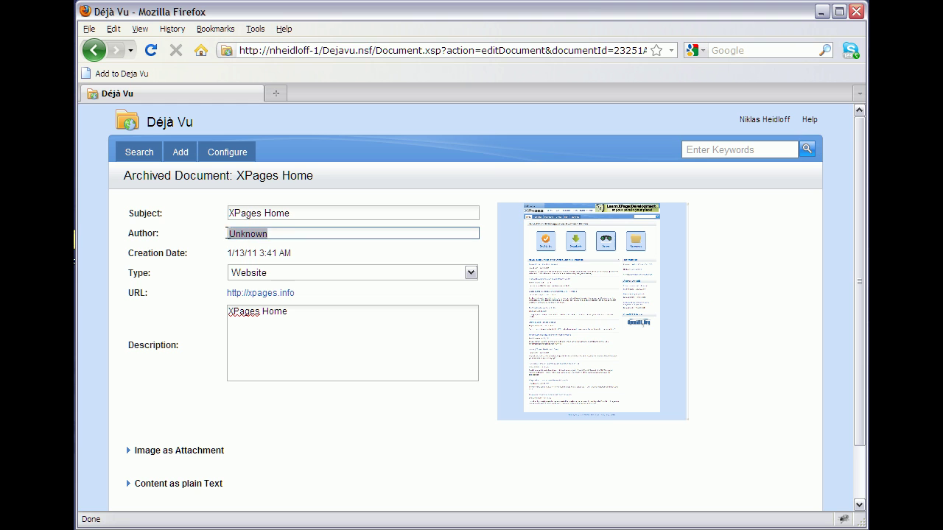
pyautogui.write('N')
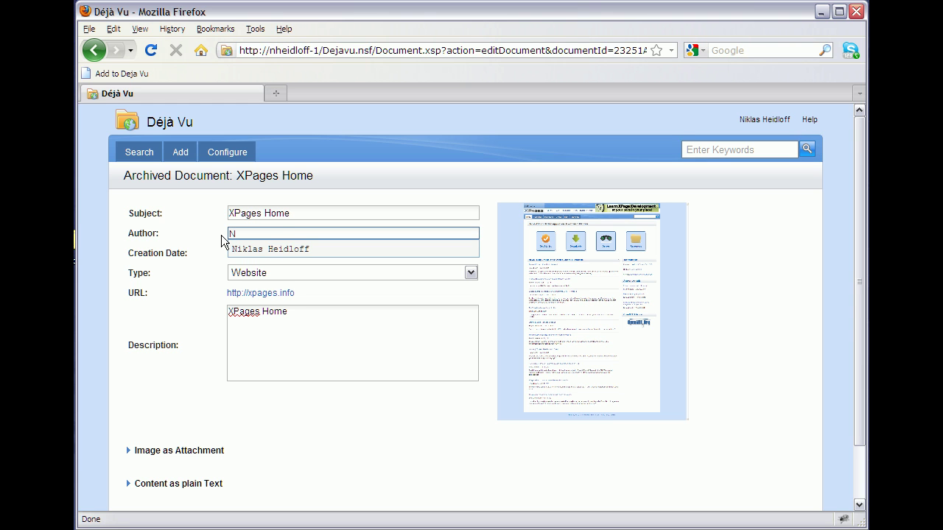
pyautogui.press('Down')
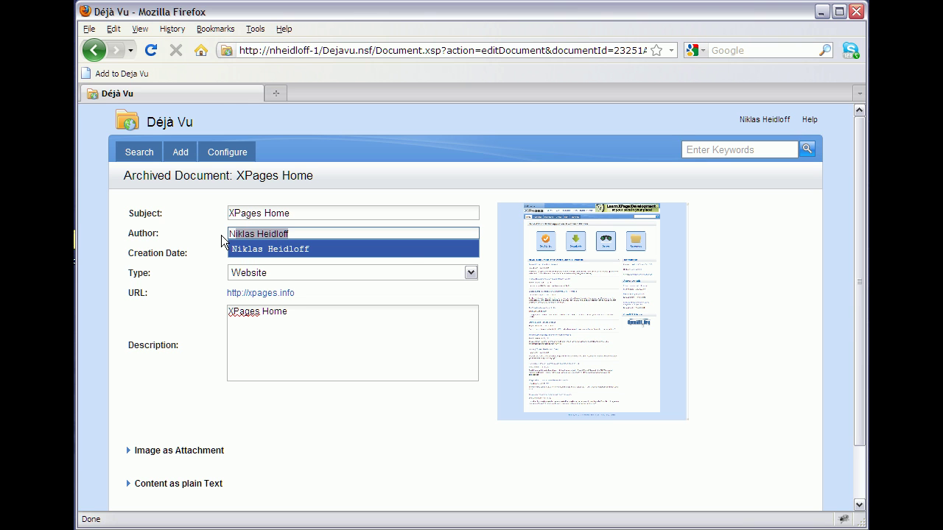
pyautogui.press('Return')
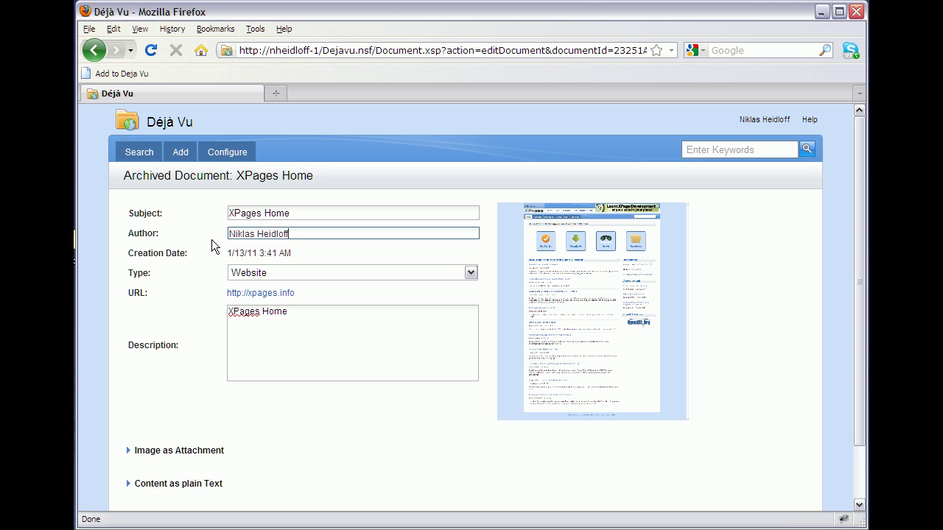
pyautogui.scroll(-2, 118, 309)
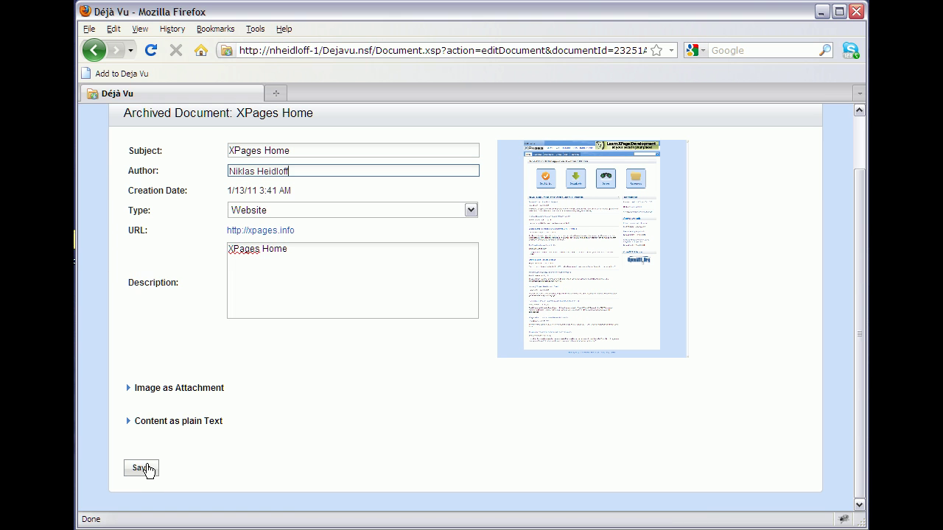
pyautogui.click(148, 466)
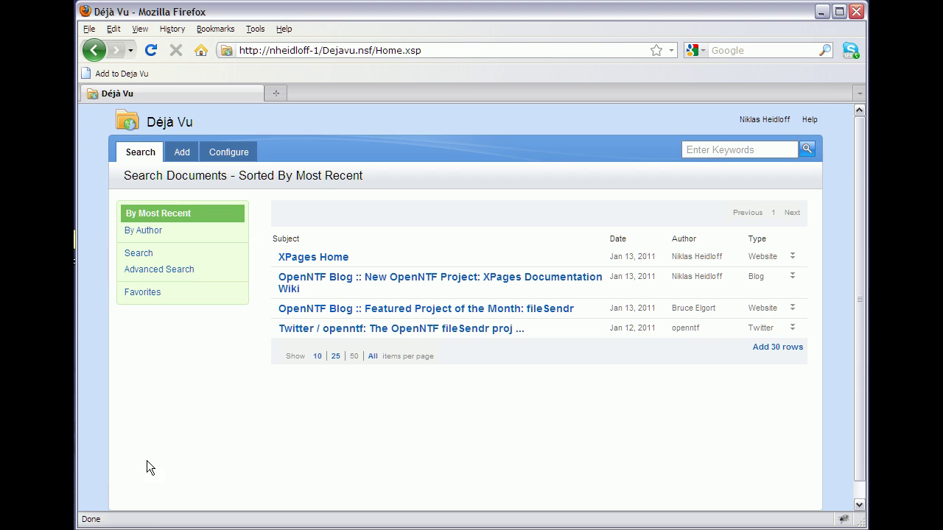
# - Open the archived XPages Home document and examine its captured page image at full size before returning to the document
pyautogui.click(314, 260)
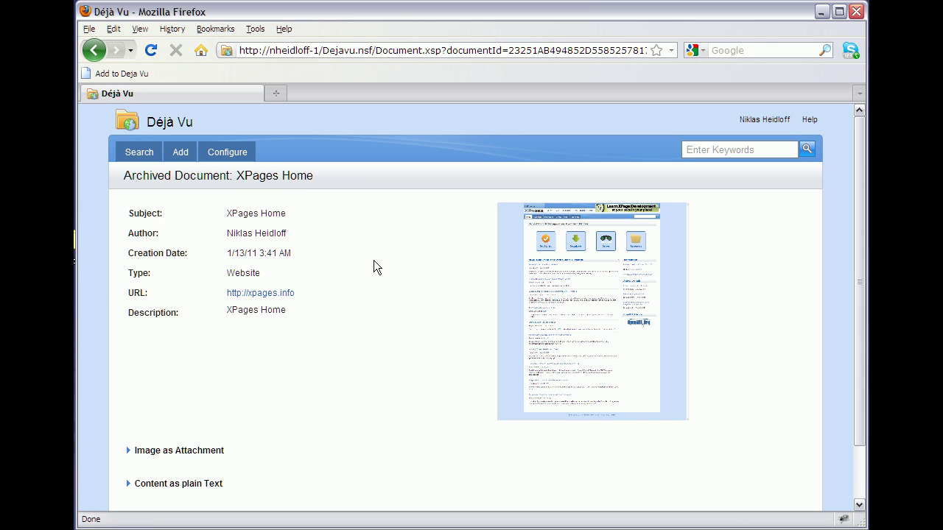
pyautogui.click(560, 282)
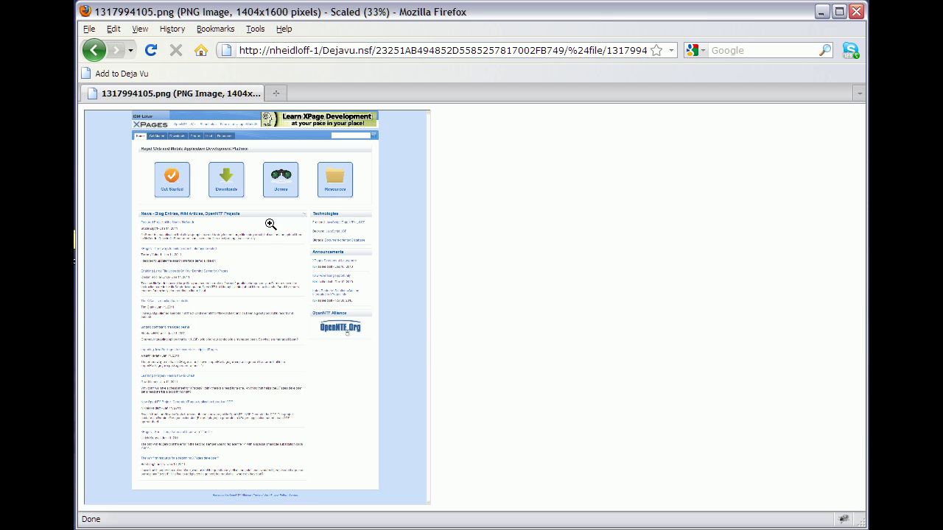
pyautogui.click(271, 224)
pyautogui.scroll(3, 278, 238)
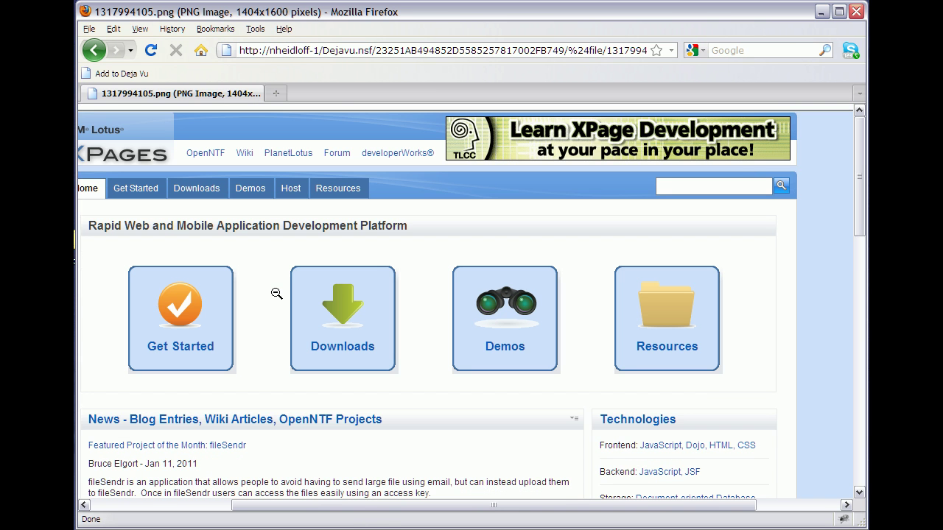
pyautogui.moveTo(345, 507); pyautogui.dragTo(311, 493)
pyautogui.scroll(-15, 281, 331)
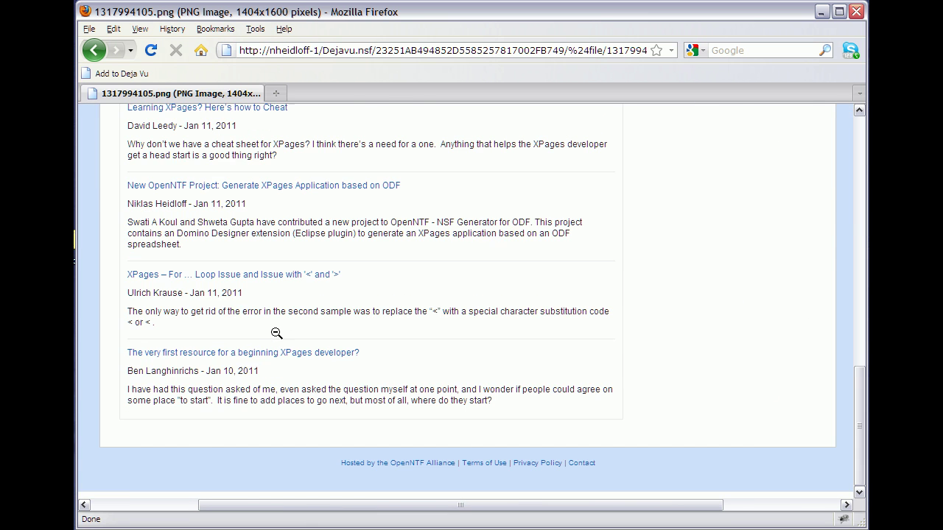
pyautogui.scroll(15, 281, 332)
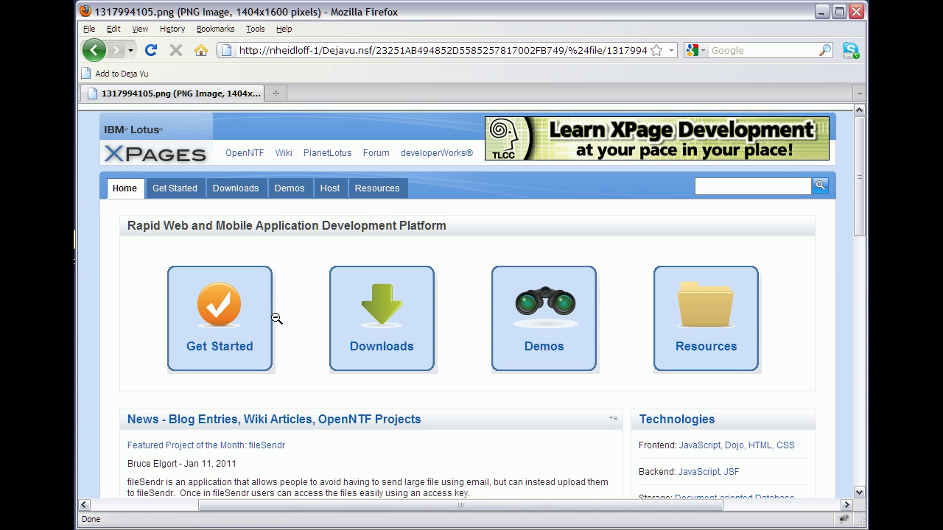
pyautogui.click(90, 49)
# - Examine the XPages Home document's image attachment and its content as plain text
pyautogui.scroll(-2, 101, 225)
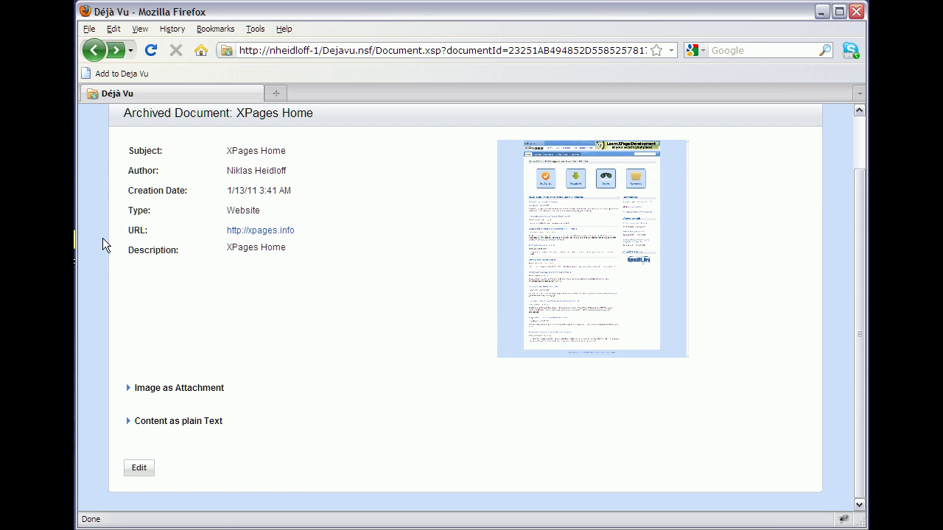
pyautogui.click(129, 394)
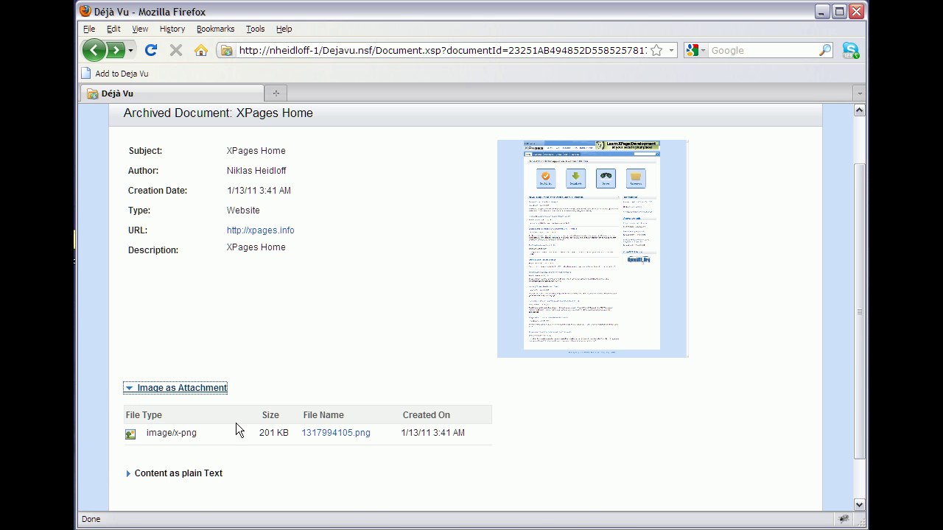
pyautogui.click(126, 389)
pyautogui.click(126, 424)
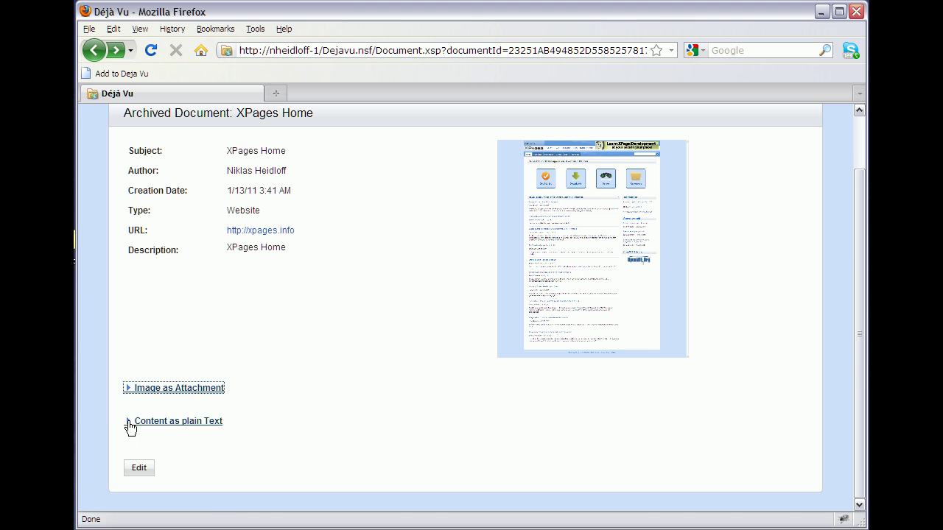
pyautogui.scroll(-5, 98, 281)
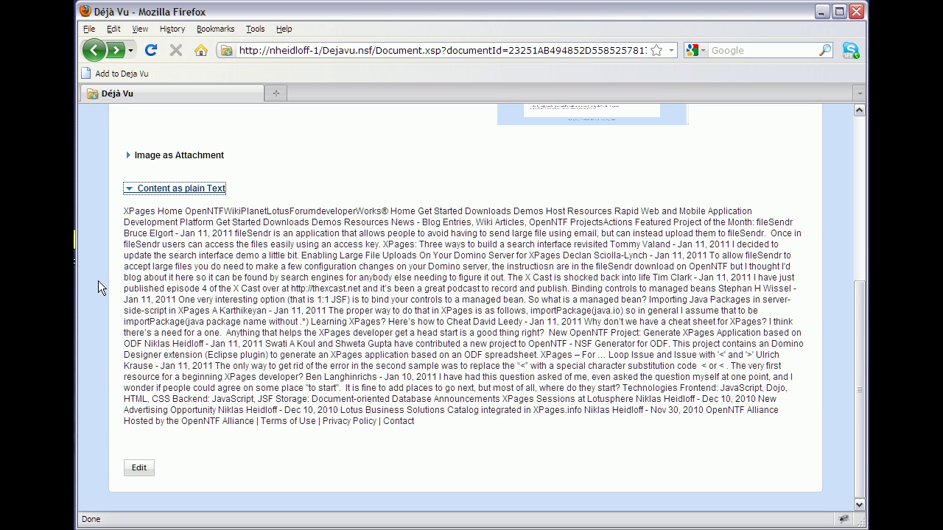
pyautogui.click(131, 190)
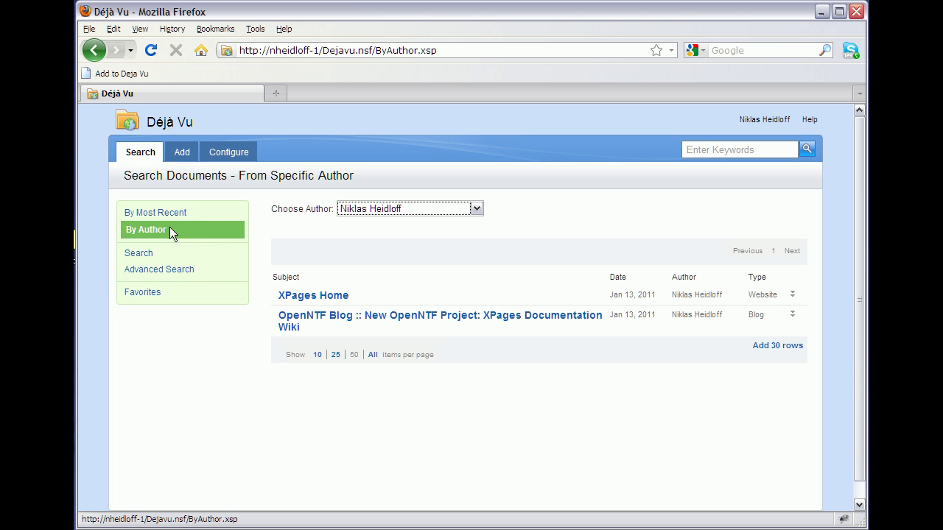
# - Filter the archived documents by author, choosing the first listed person and then OpenNTF
pyautogui.click(390, 210)
pyautogui.click(388, 222)
pyautogui.click(388, 211)
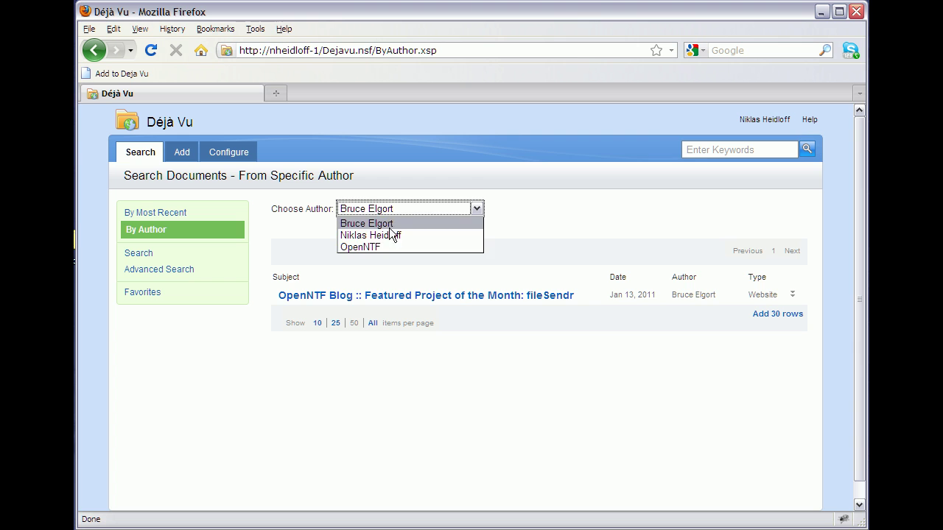
pyautogui.click(388, 246)
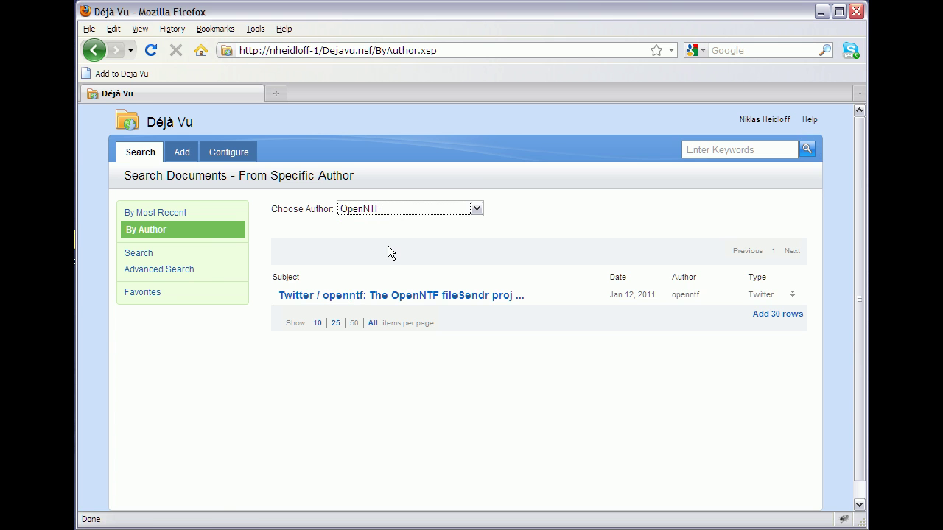
# - Run a simple full text search of the archive for the author's first name
pyautogui.click(141, 254)
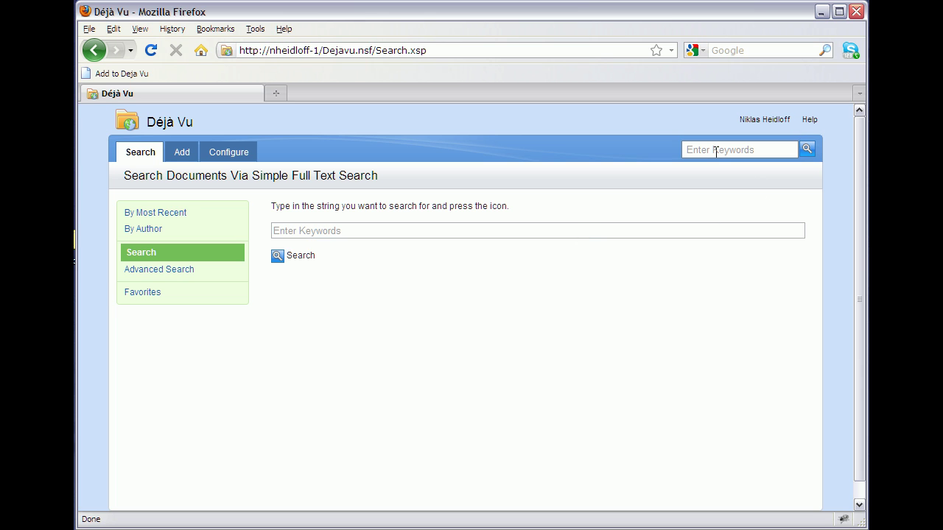
pyautogui.click(309, 230)
pyautogui.write('Niklas')
pyautogui.click(278, 257)
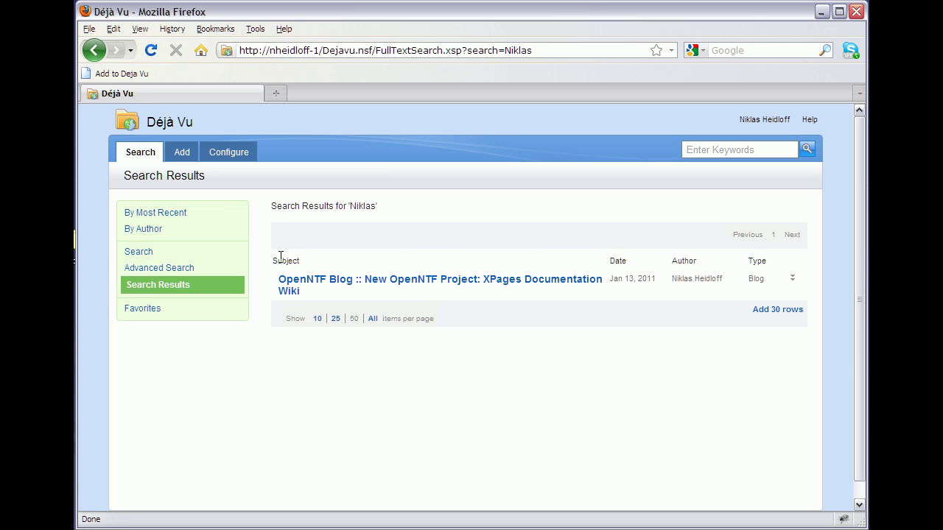
# - Run an advanced search for documents with all of the words "openntf" and the date set to anytime
pyautogui.click(177, 272)
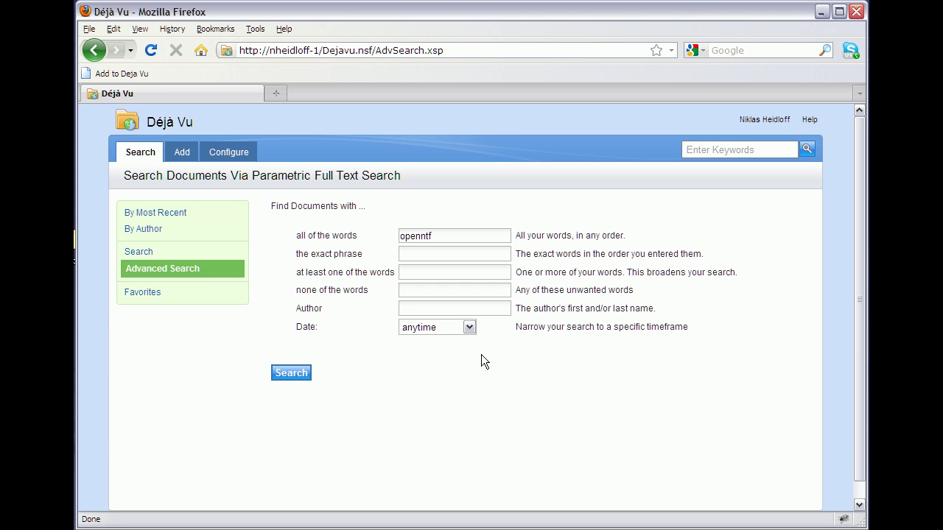
pyautogui.click(472, 328)
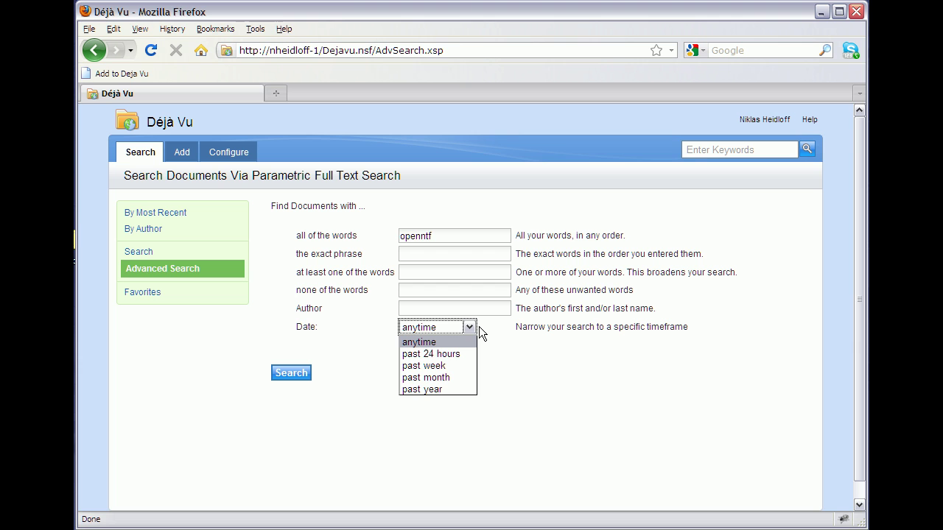
pyautogui.click(491, 327)
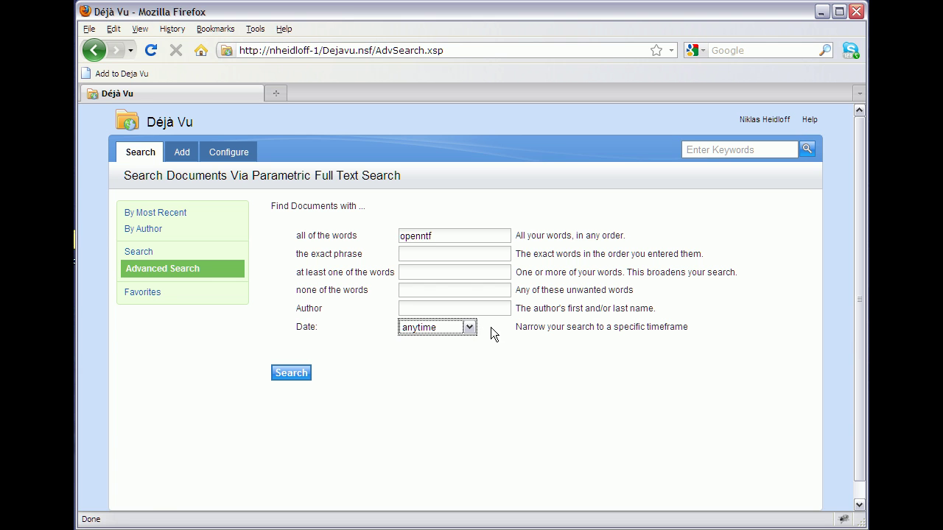
pyautogui.click(300, 372)
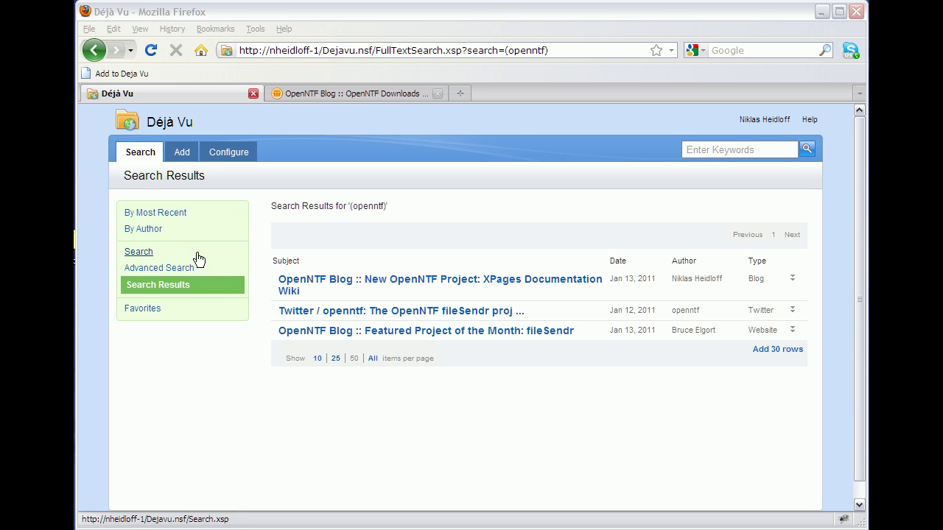
# - Copy the complete bookmarklet code from the Copy and Create Bookmarklet page
pyautogui.click(232, 153)
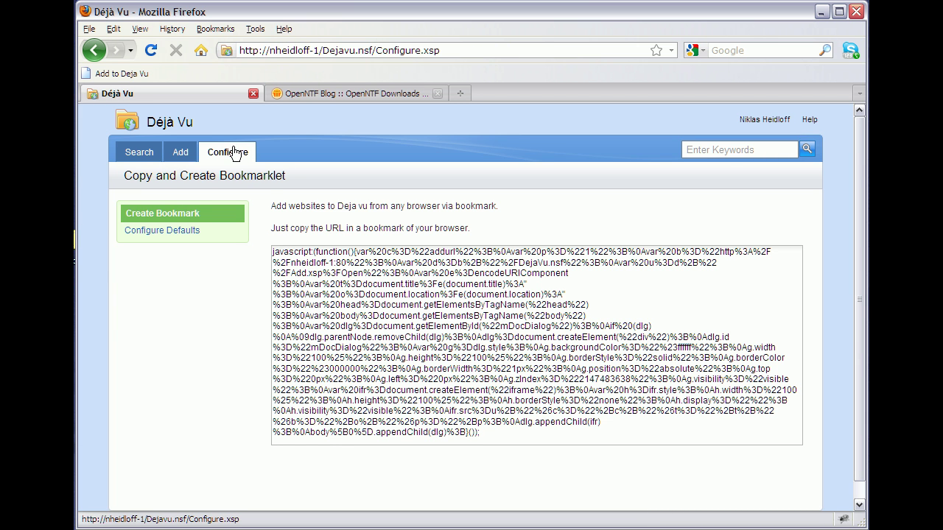
pyautogui.click(375, 304)
pyautogui.hotkey('ctrl', 'a')
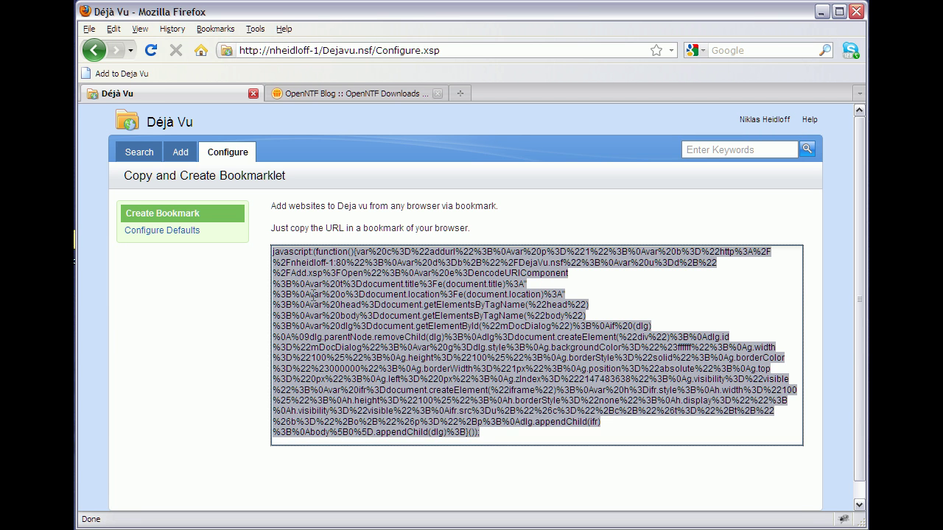
pyautogui.rightClick(316, 296)
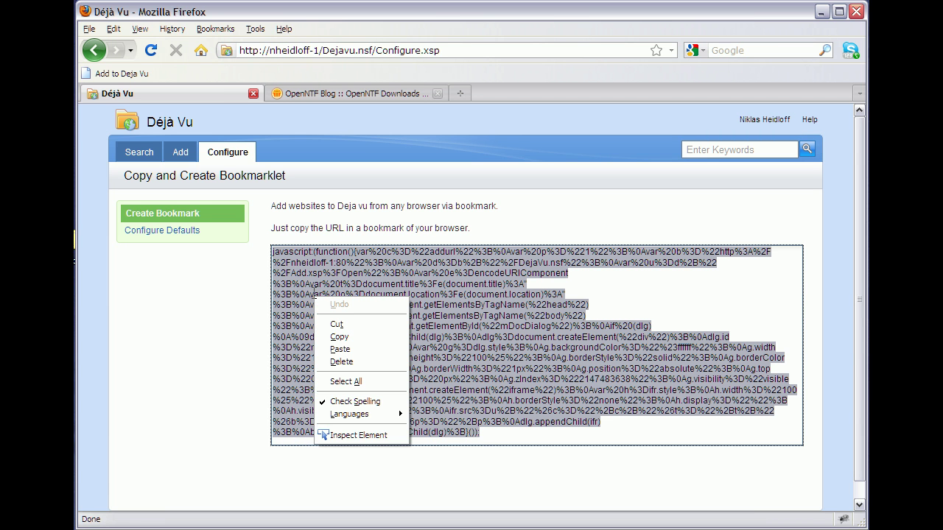
pyautogui.click(344, 339)
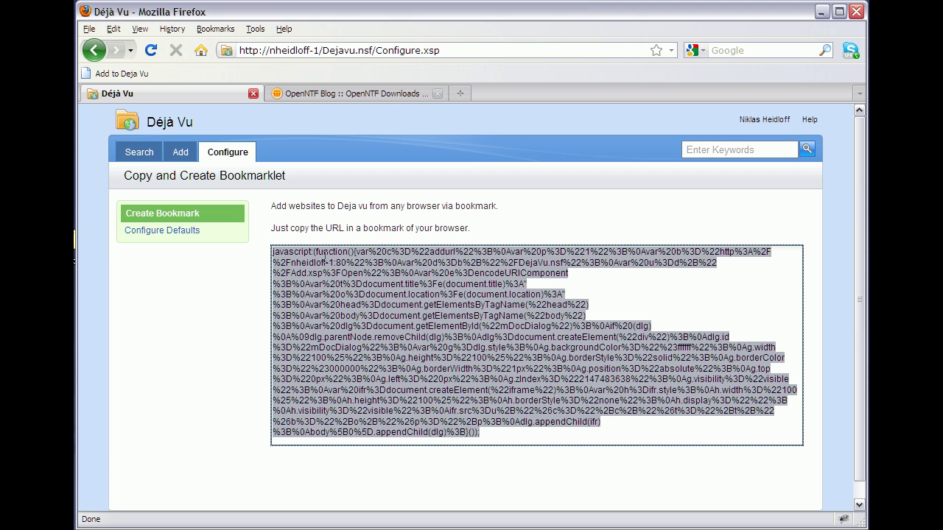
# - Inspect the location in the "Add to Deja Vu" bookmark's properties and close them without saving
pyautogui.rightClick(136, 75)
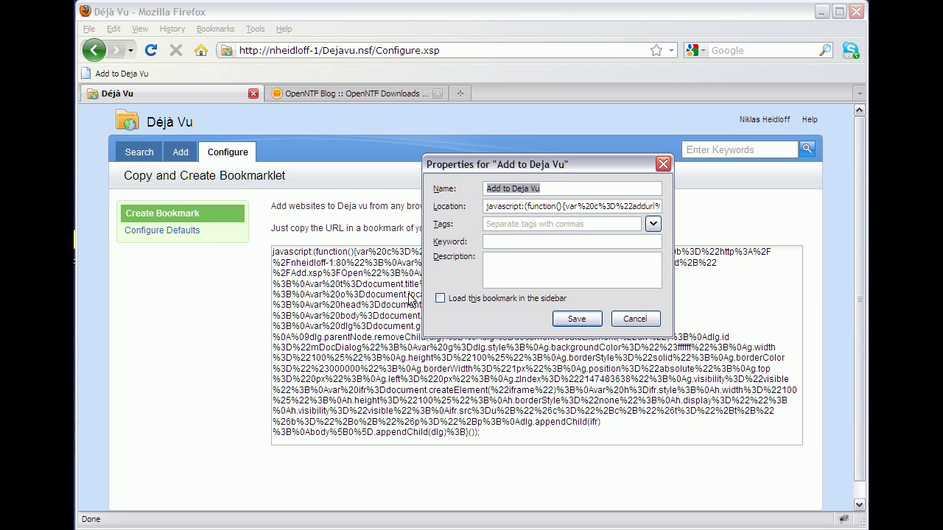
pyautogui.click(488, 207)
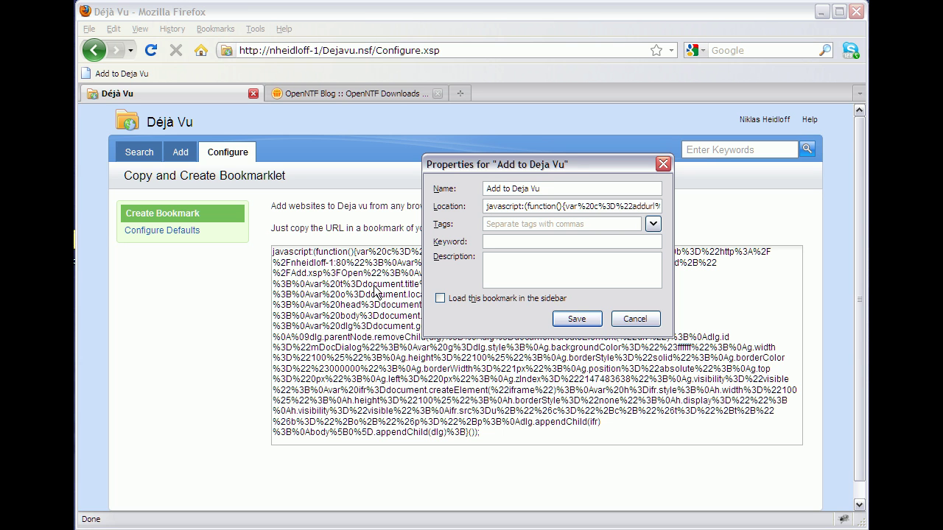
pyautogui.click(634, 322)
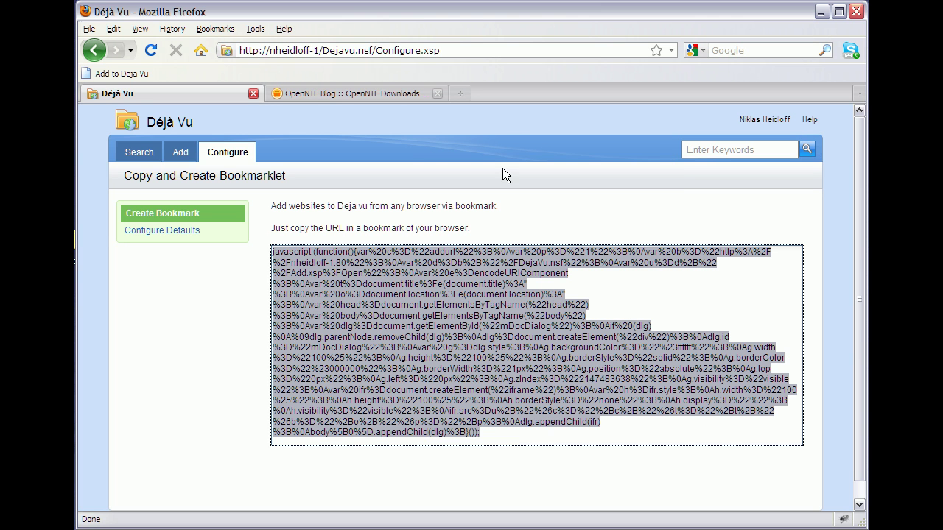
# - Capture the "OpenNTF Downloads have increased" blog post for editing with the "Add to Deja Vu" bookmarklet
pyautogui.click(379, 92)
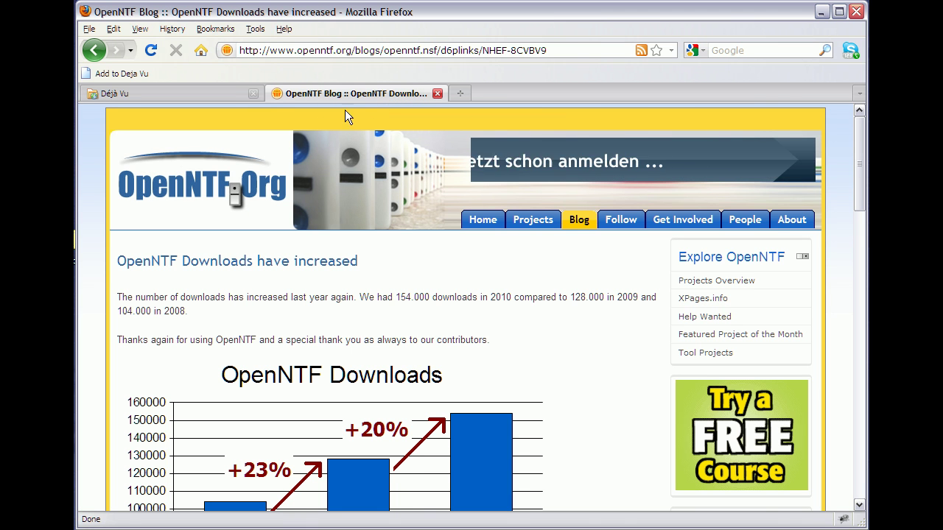
pyautogui.click(136, 74)
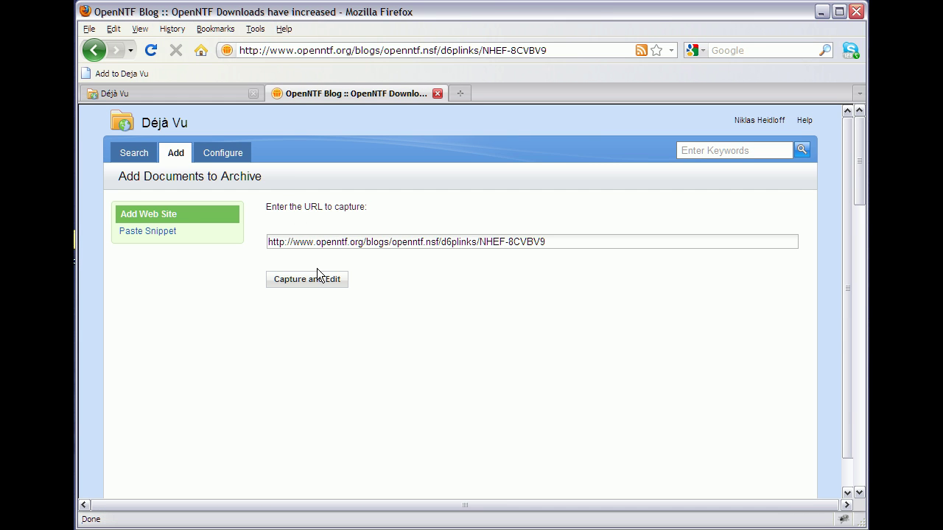
pyautogui.click(321, 283)
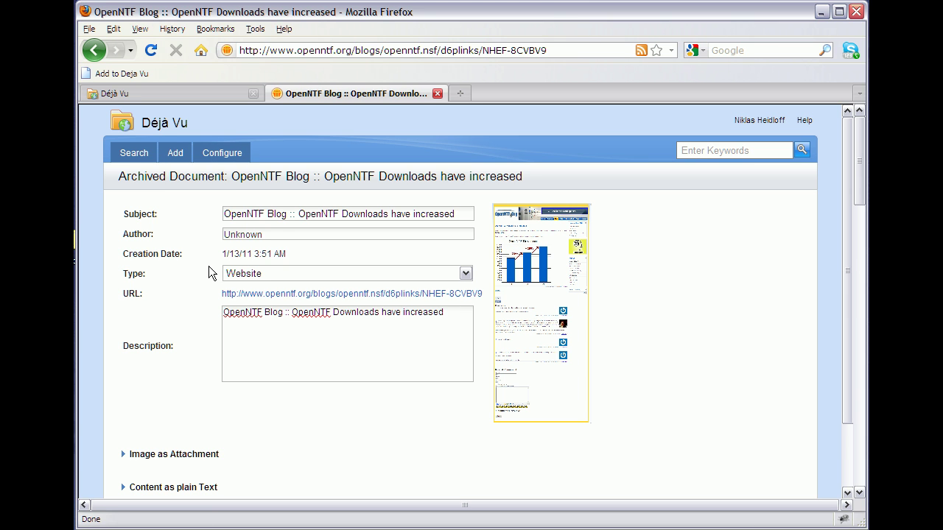
# - Replace the captured blog post's author with the author's full name, set its type to Blog, and save the document
pyautogui.moveTo(282, 235); pyautogui.dragTo(215, 238)
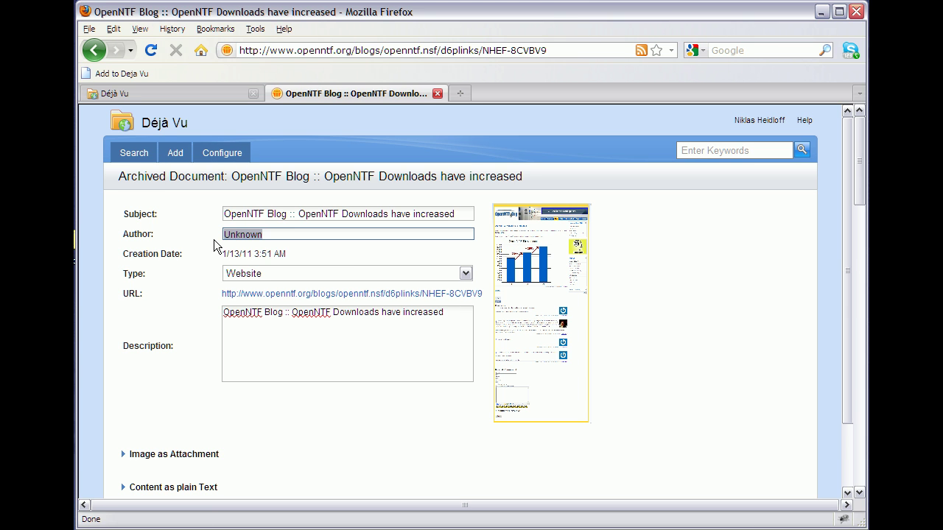
pyautogui.write('N')
pyautogui.press('Down')
pyautogui.press('Return')
pyautogui.click(466, 274)
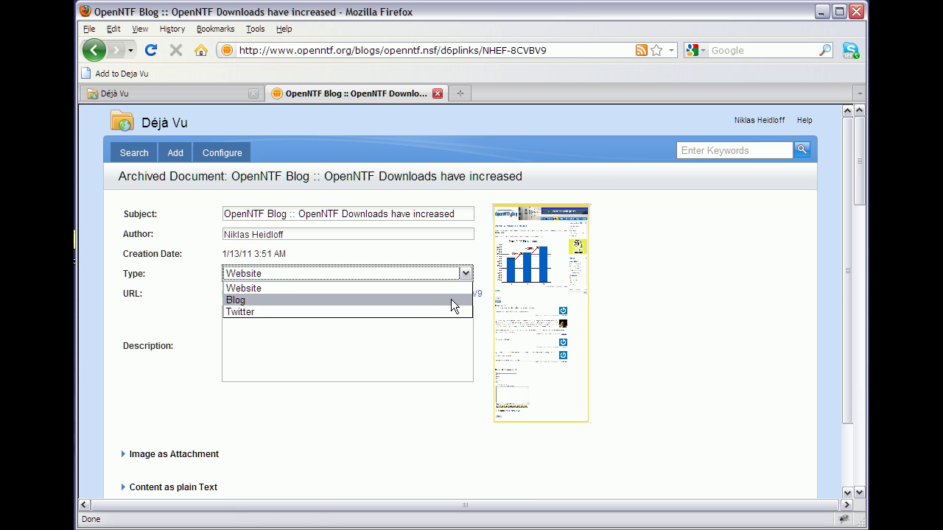
pyautogui.click(451, 300)
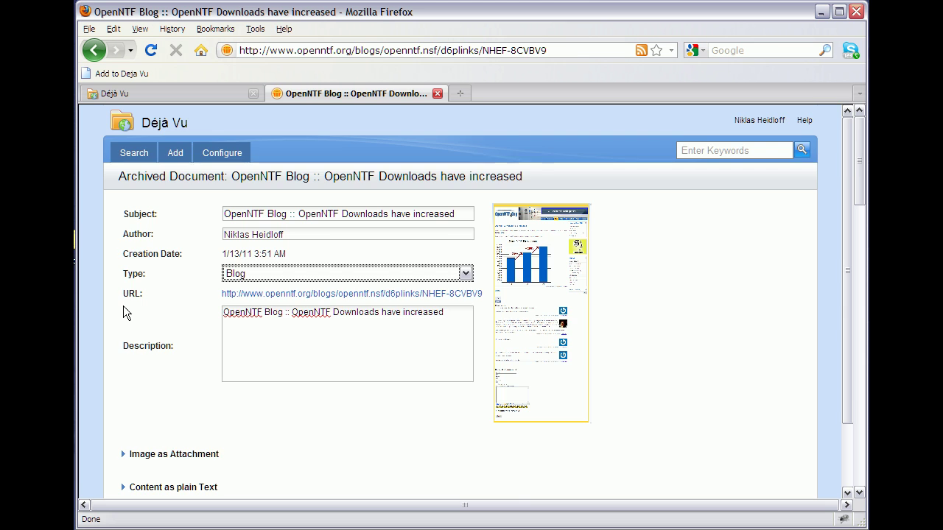
pyautogui.scroll(-2, 127, 369)
pyautogui.click(135, 456)
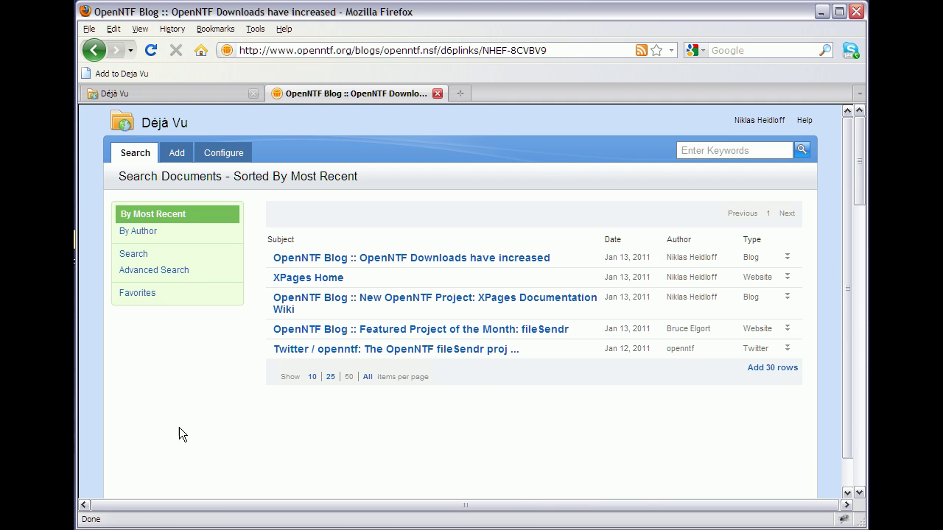
# - Open the archived "OpenNTF Downloads have increased" document and examine its captured page image at full size
pyautogui.click(389, 260)
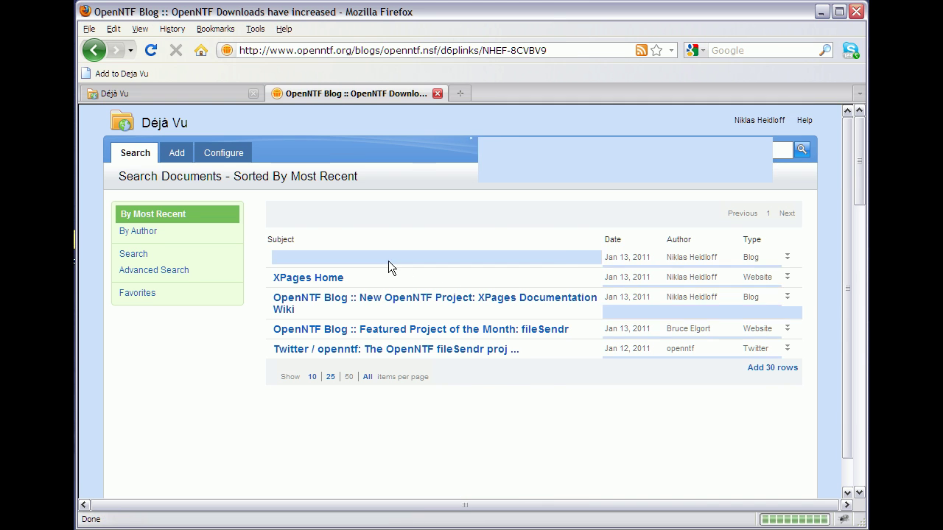
pyautogui.click(528, 282)
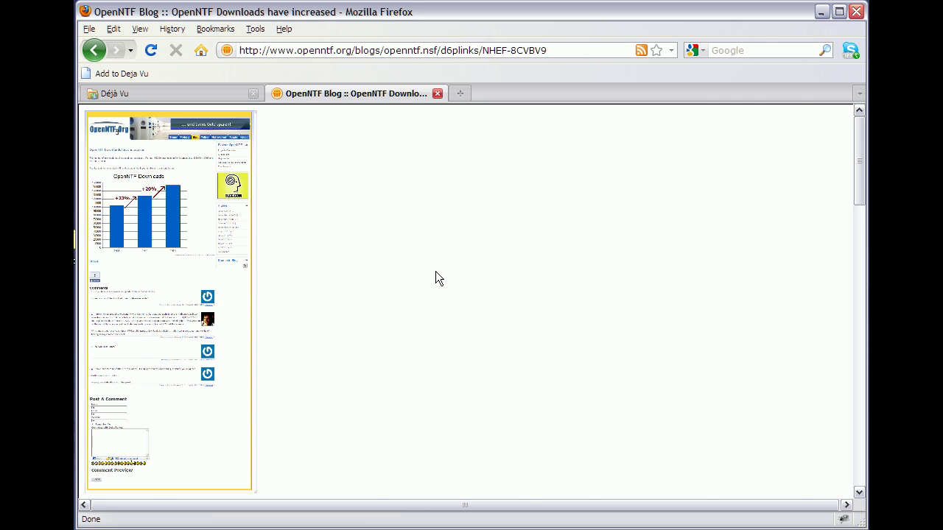
pyautogui.click(182, 225)
pyautogui.scroll(4, 250, 303)
pyautogui.scroll(-4, 249, 303)
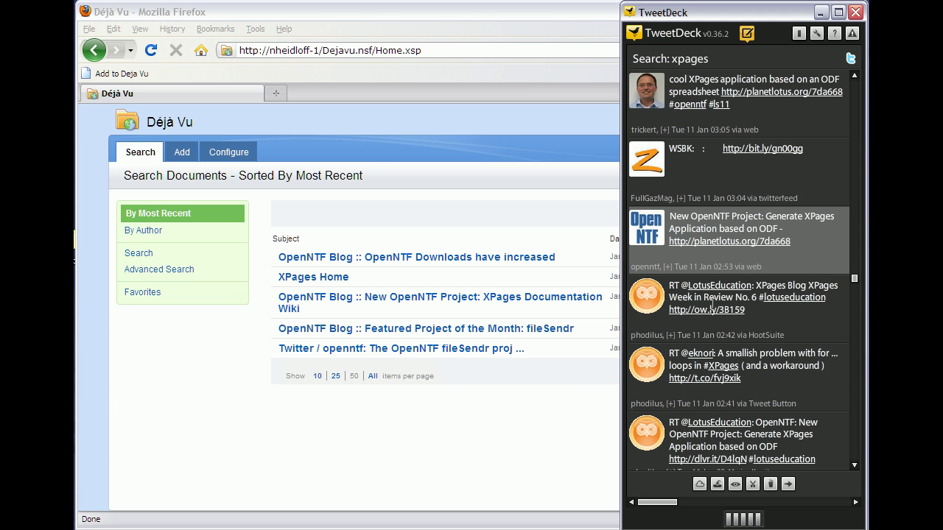
# - Open the openntf tweet "New OpenNTF Project: Generate XPages Application based on ODF" from TweetDeck in Firefox and capture it with the bookmarklet
pyautogui.click(681, 269)
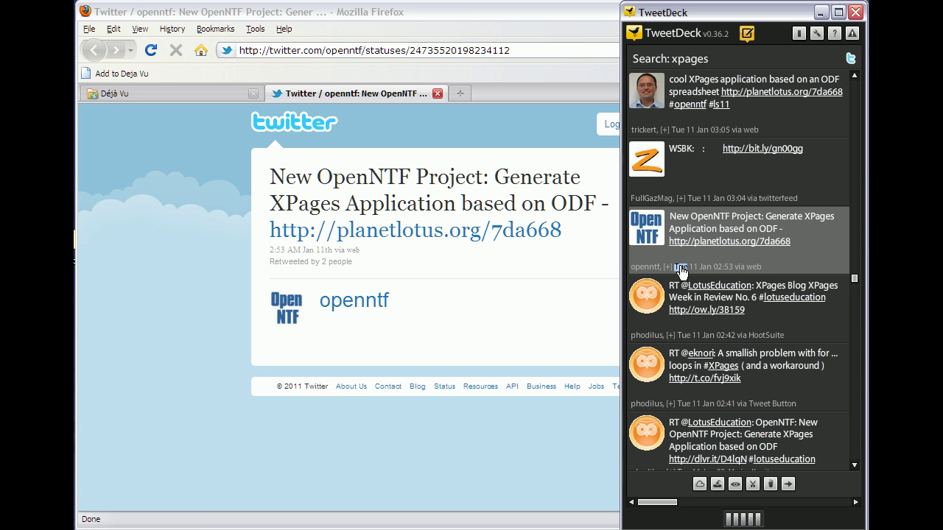
pyautogui.click(434, 15)
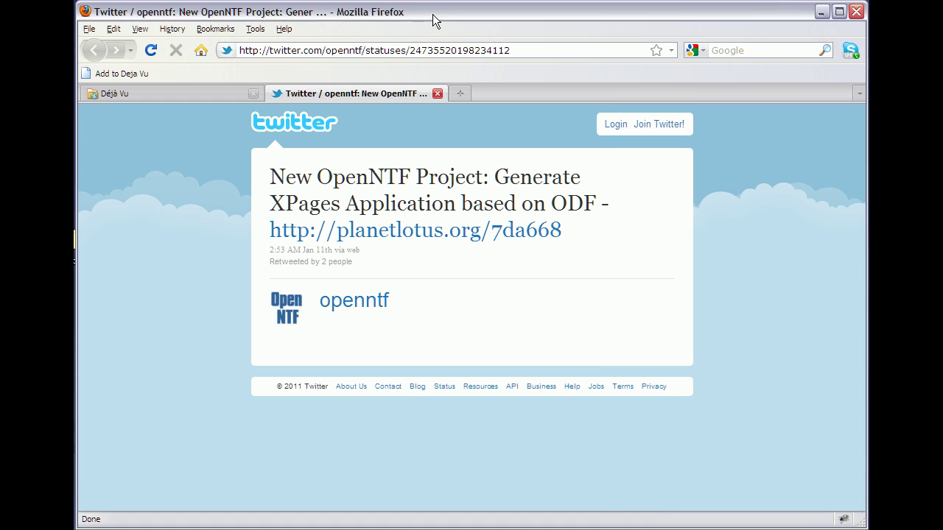
pyautogui.click(129, 72)
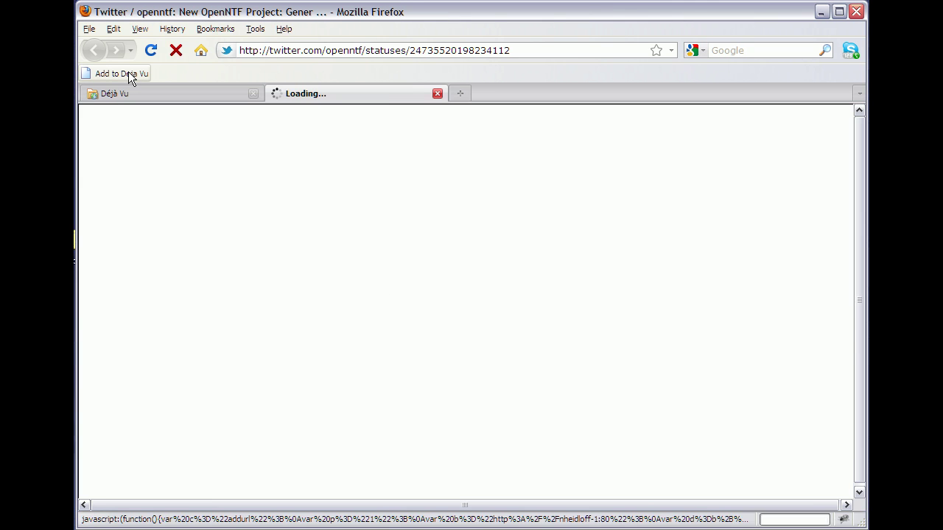
pyautogui.click(310, 280)
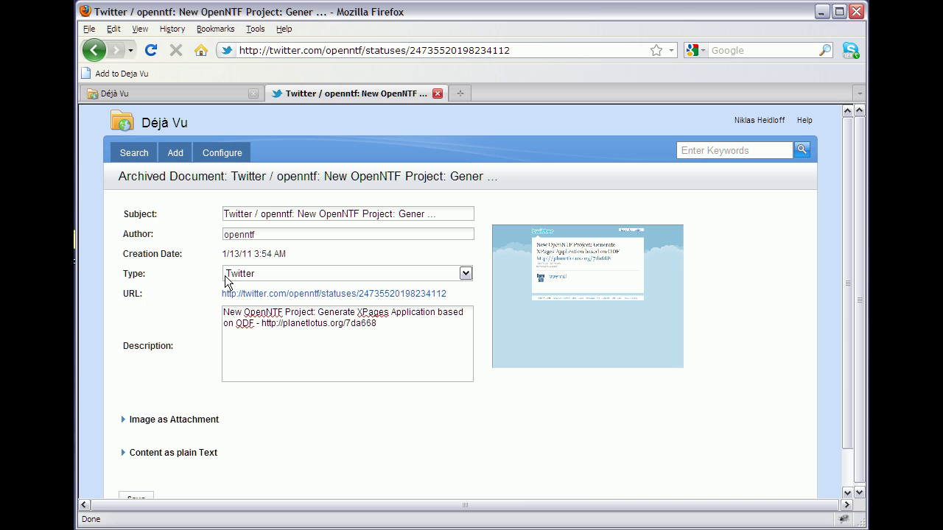
# - Review the captured tweet's type and description, keep the type as Twitter, and save the document to the archive
pyautogui.click(465, 274)
pyautogui.click(465, 274)
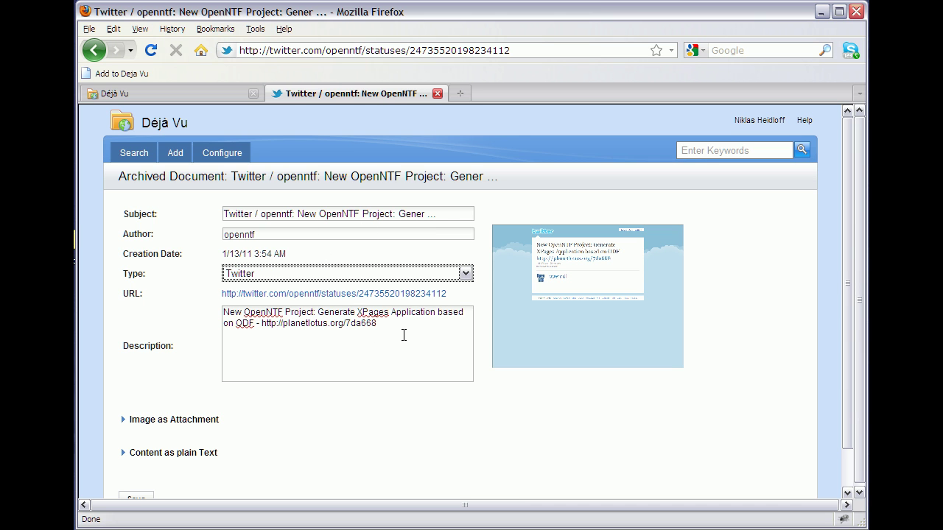
pyautogui.moveTo(385, 327); pyautogui.dragTo(209, 313)
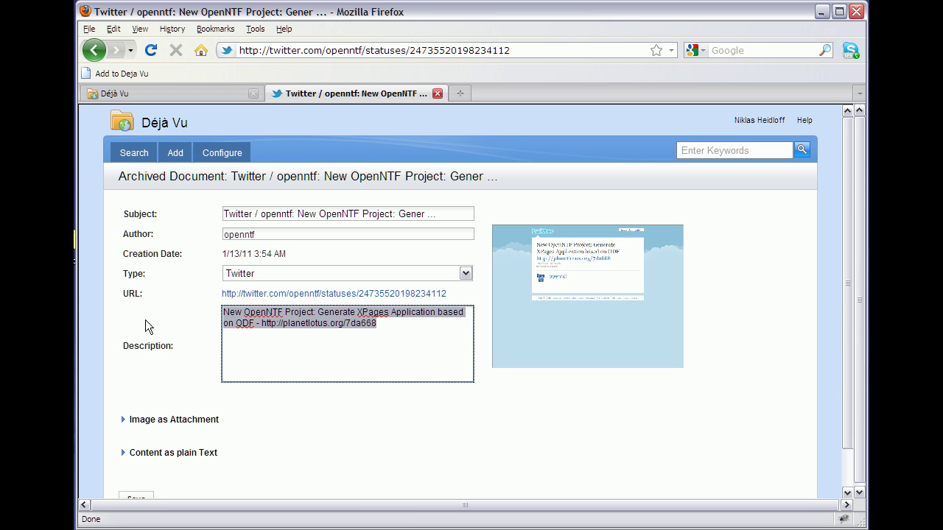
pyautogui.scroll(-1, 114, 346)
pyautogui.click(138, 457)
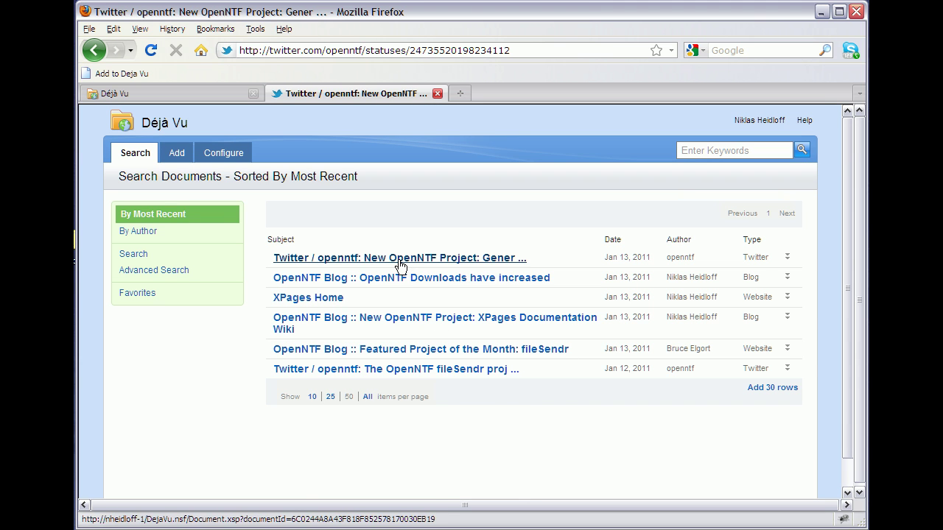
# - Open the archived "Twitter / openntf: New OpenNTF Project" document and view its captured image at full size
pyautogui.click(399, 262)
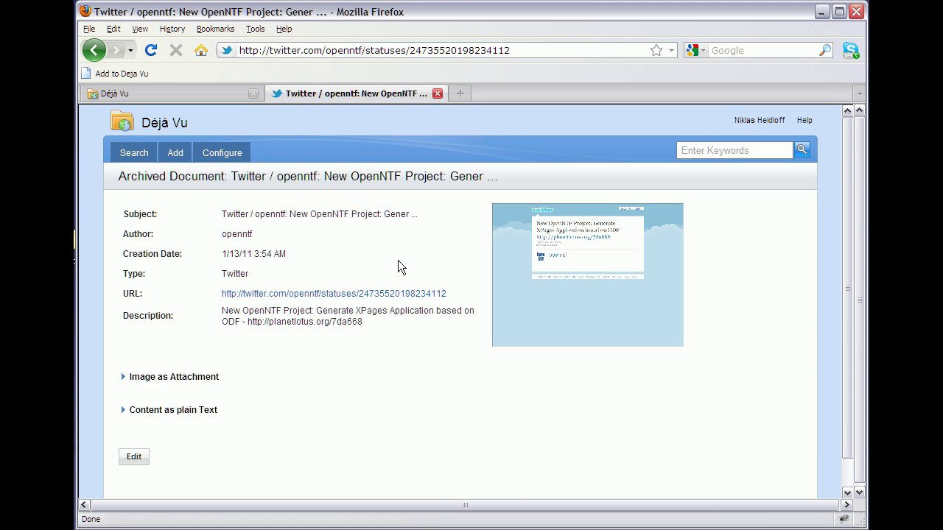
pyautogui.click(583, 245)
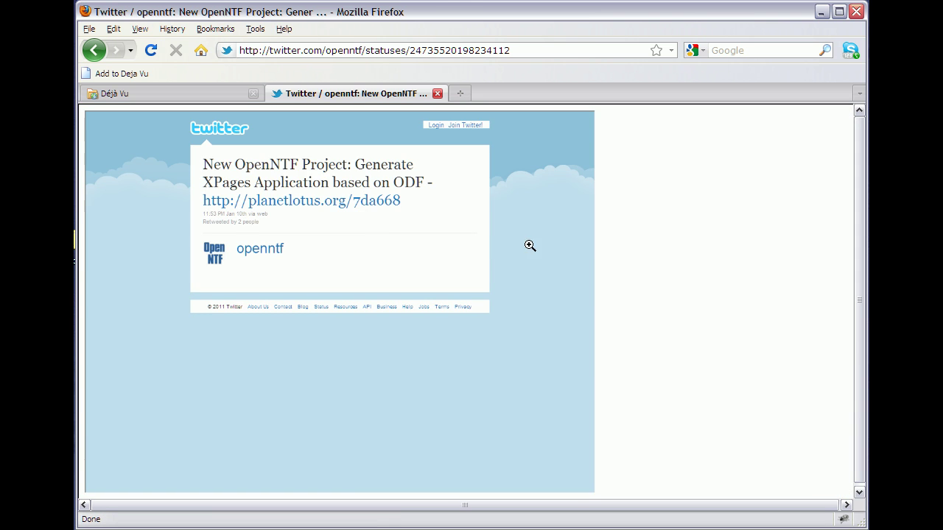
pyautogui.click(366, 244)
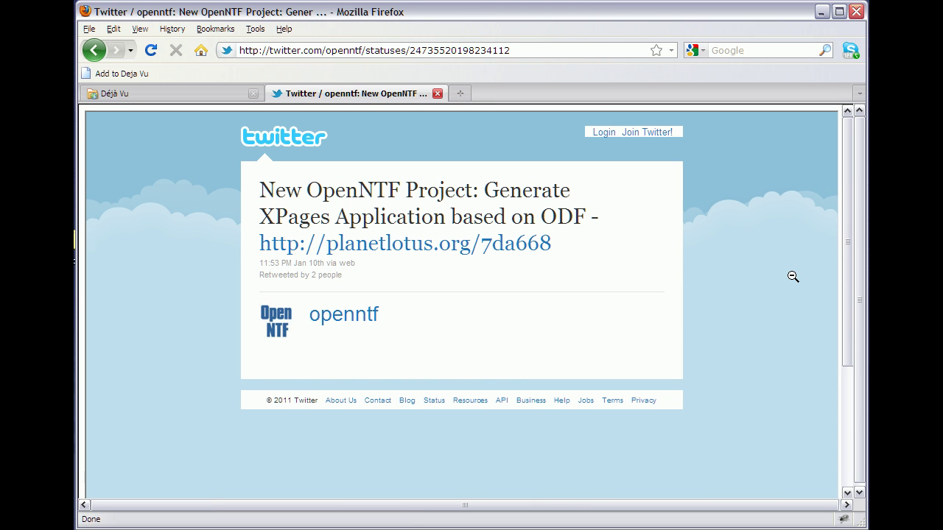